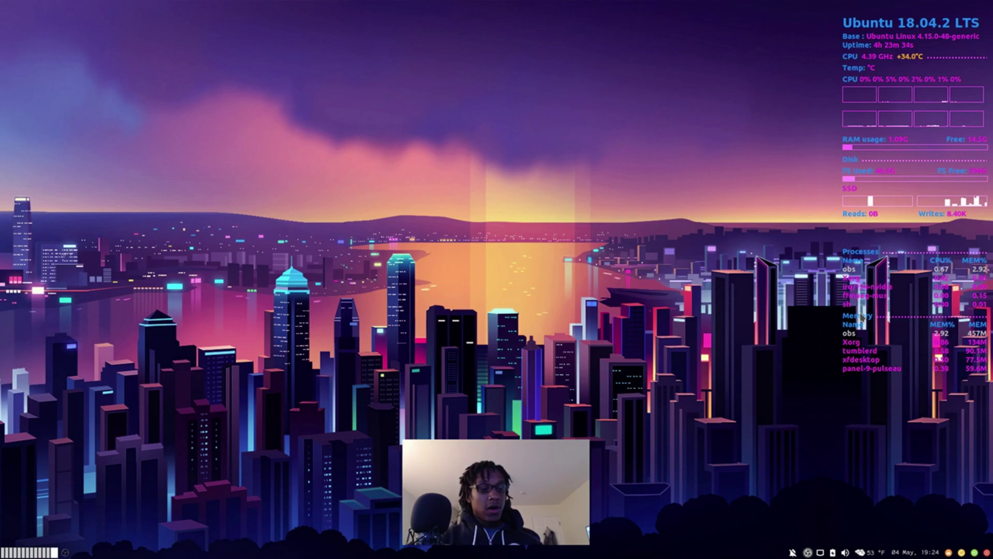
Launch the Window Manager settings by searching 'window man' in the Application Finder
key("alt+F3")
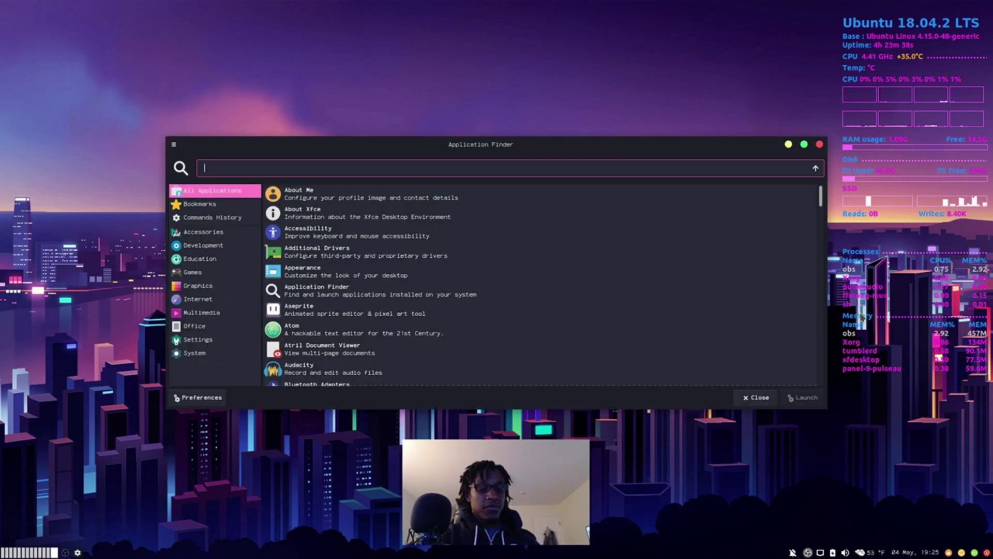
type("window man")
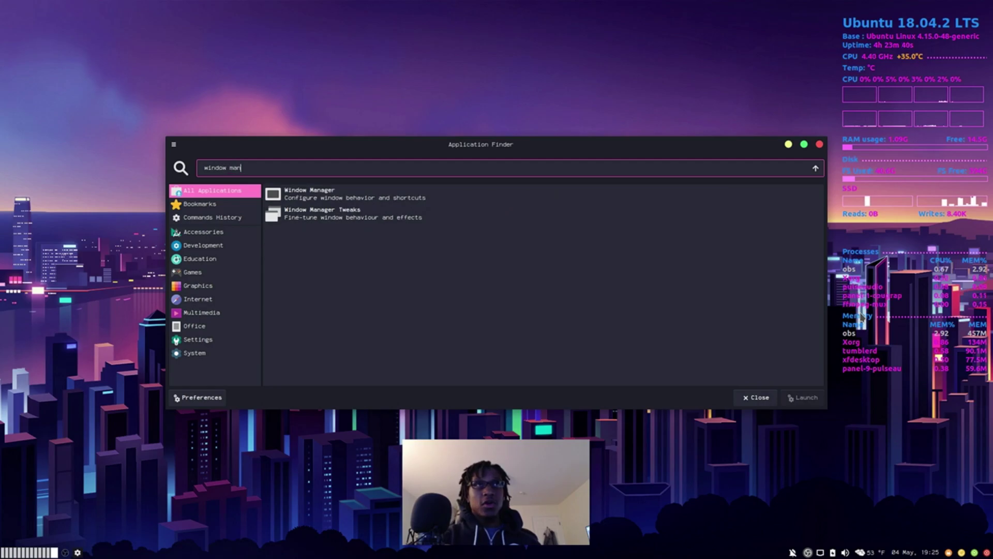
key("Down")
key("Return")
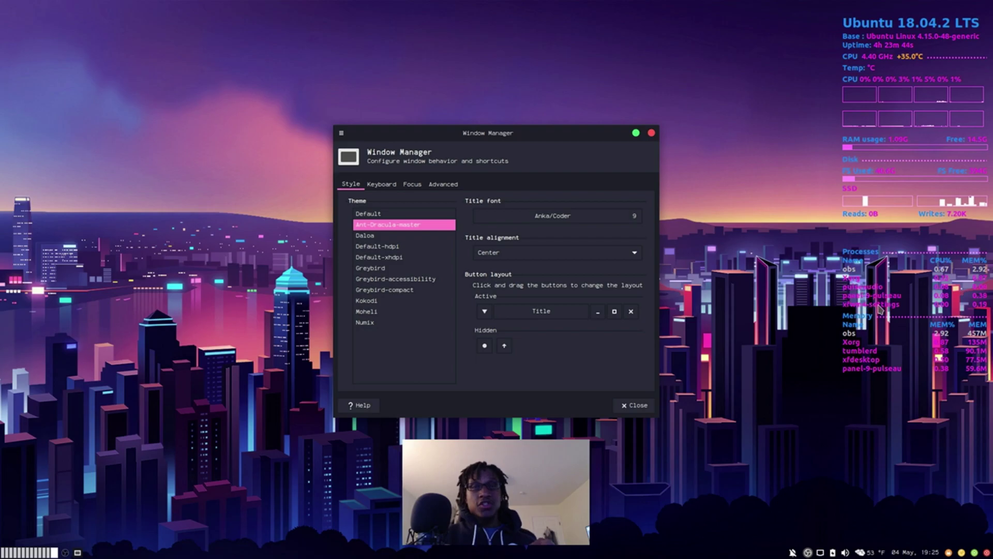
Scroll the Keyboard shortcuts down to the 'Tile window to the…' entries, then close Window Manager settings
left_click(386, 187)
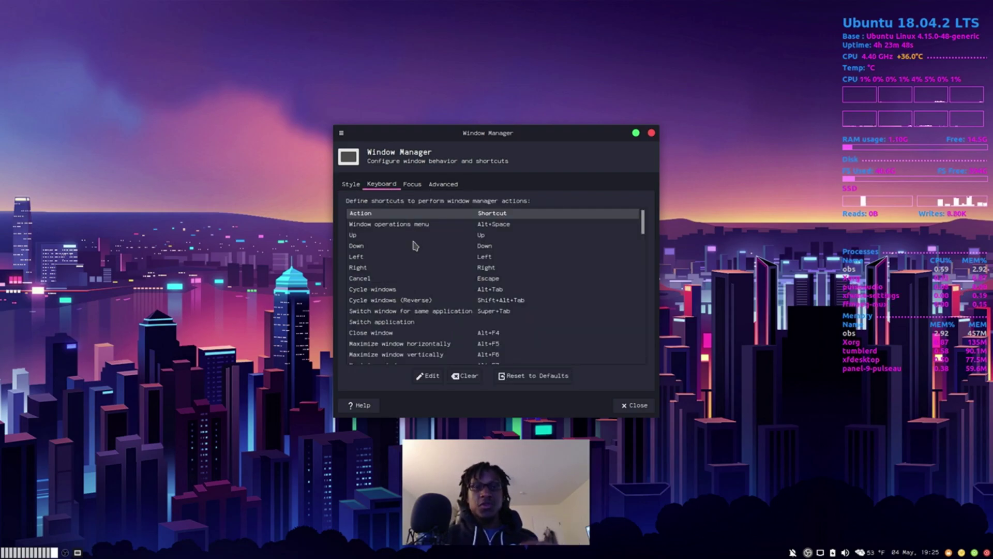
scroll(427, 284, "down", 3)
scroll(427, 284, "down", 12)
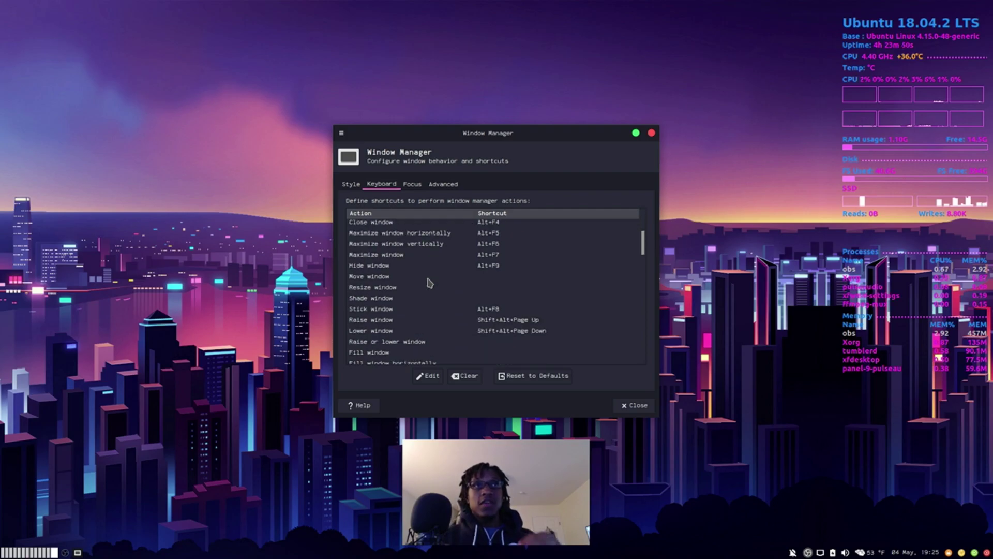
scroll(428, 282, "down", 5)
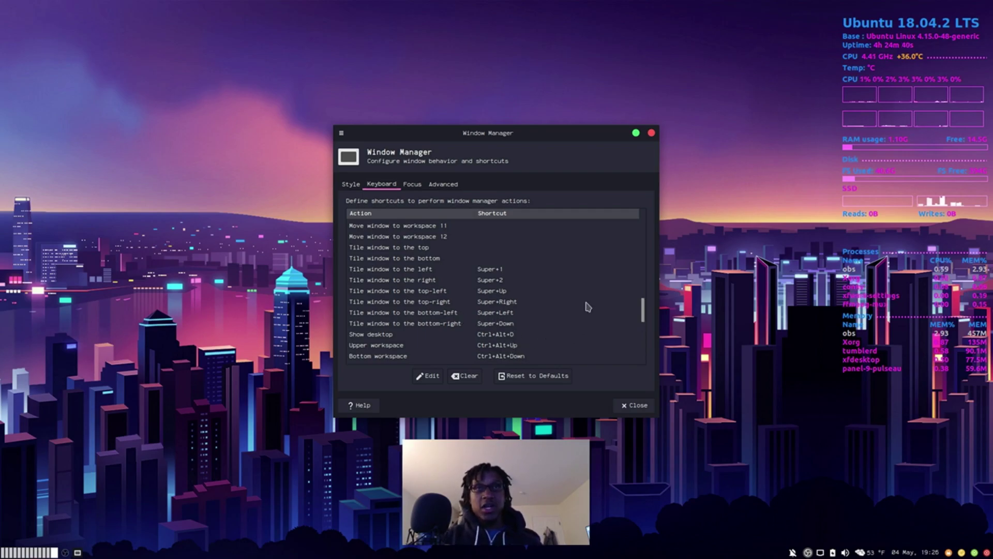
left_click_drag(569, 140, 579, 145)
left_click(661, 138)
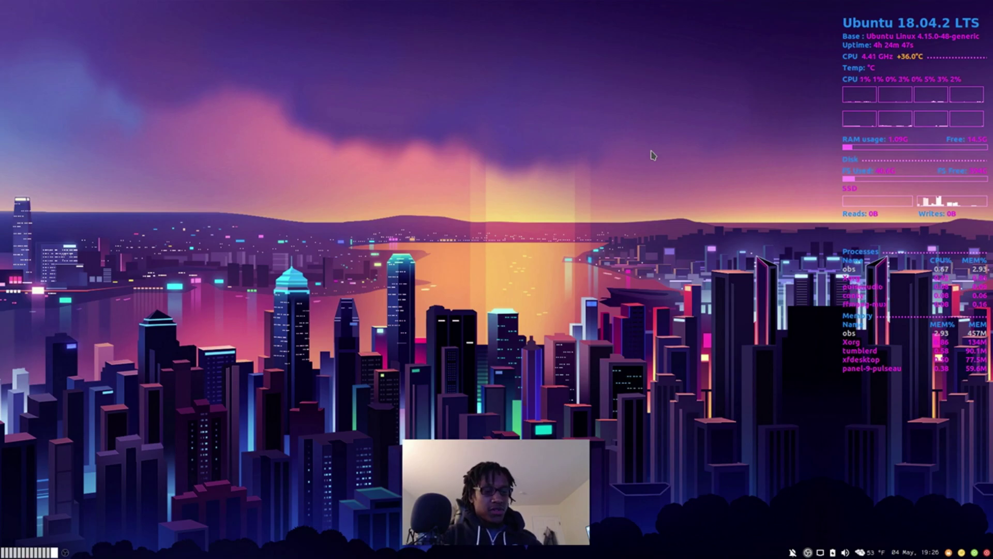
Launch Firefox with Super+W, then launch Atom from the Application Finder
key("super+w")
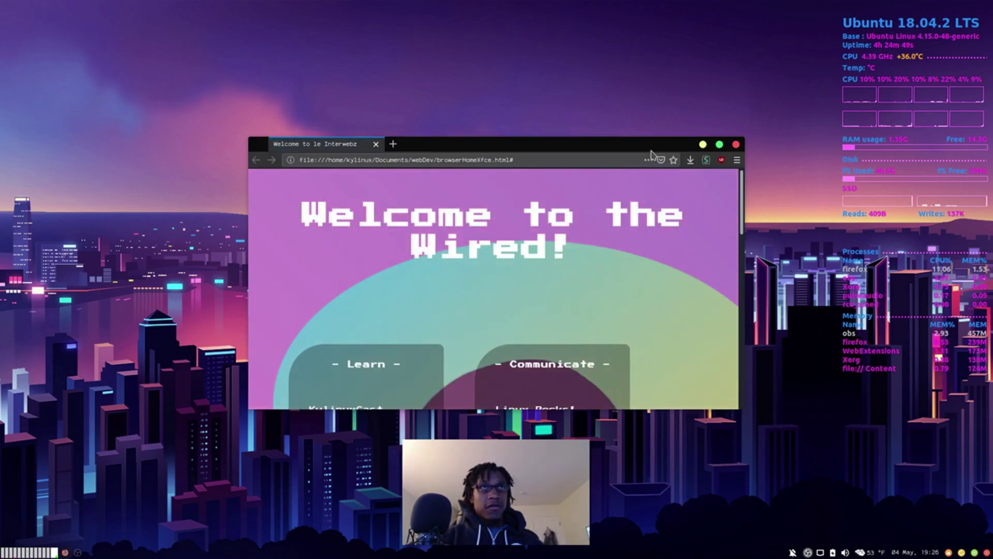
key("alt+F2")
type("g")
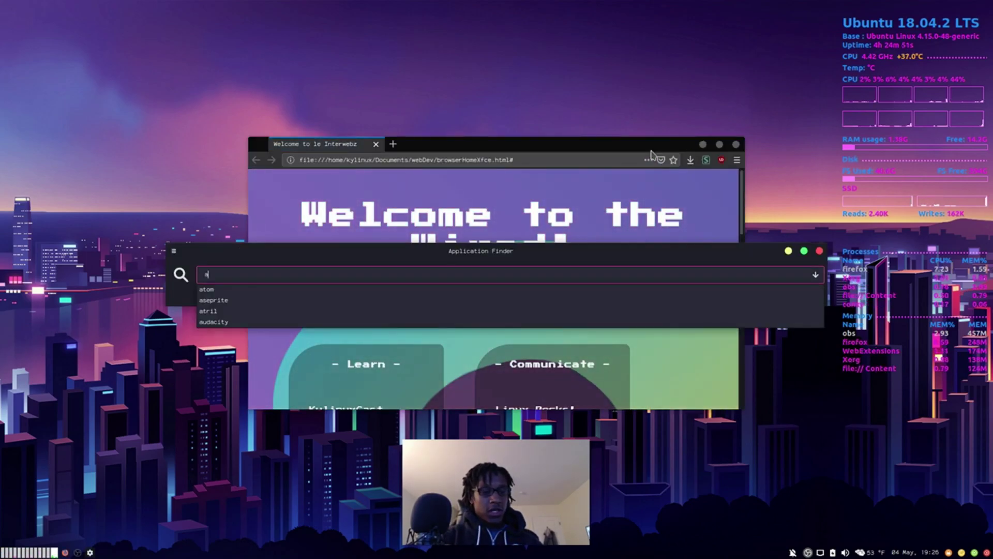
key("Return")
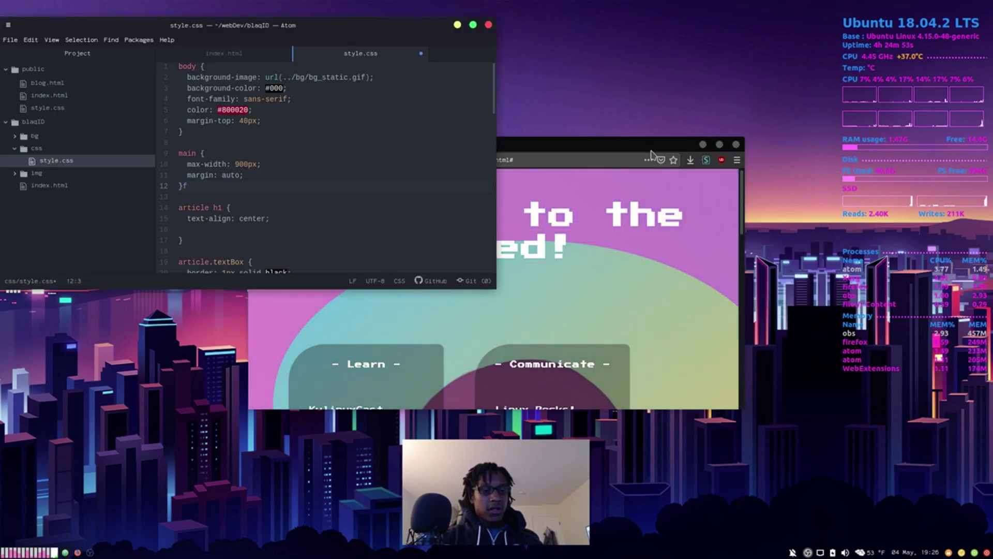
type("f")
Launch Mousepad and Discord from the Application Finder
key("alt+F2")
type("mousepad")
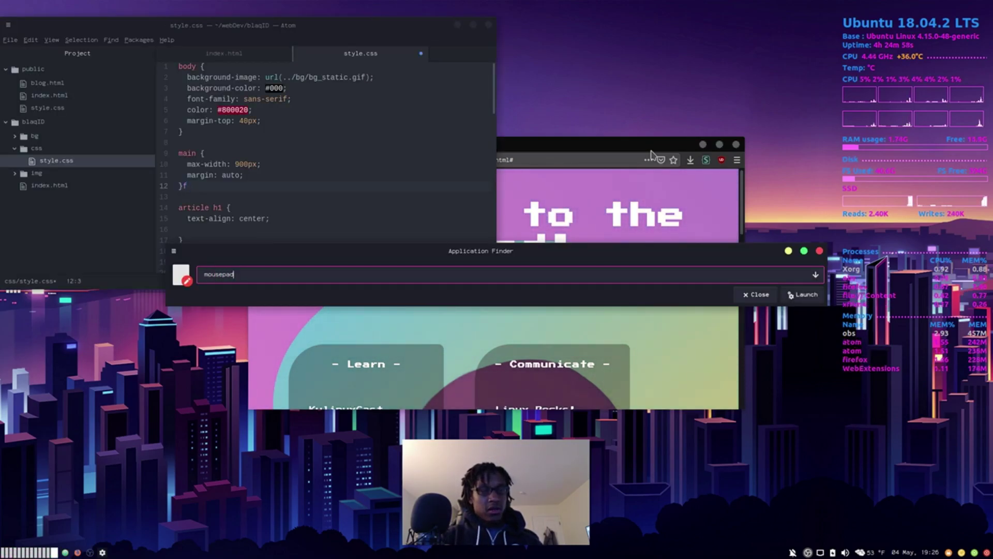
key("Return")
key("alt+F2")
type("term")
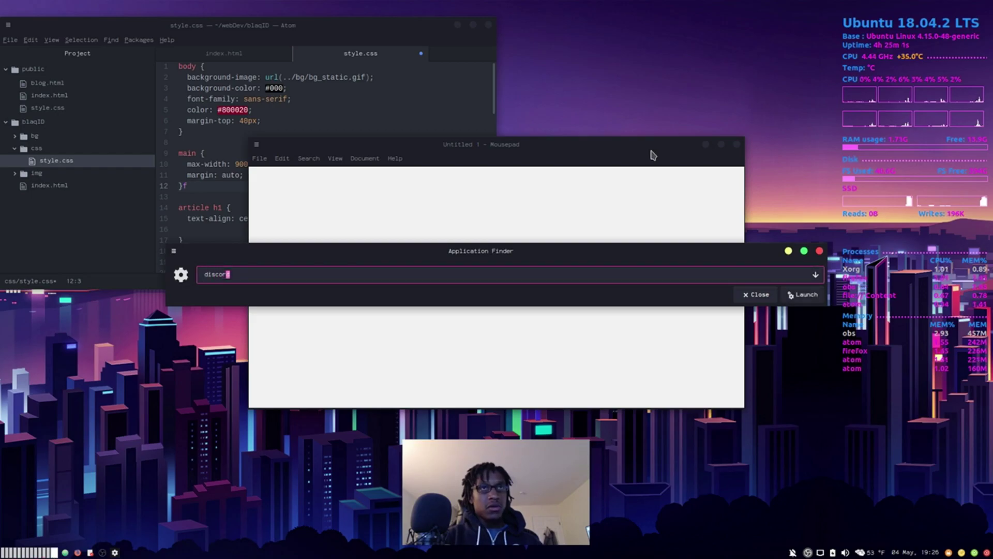
key("Return")
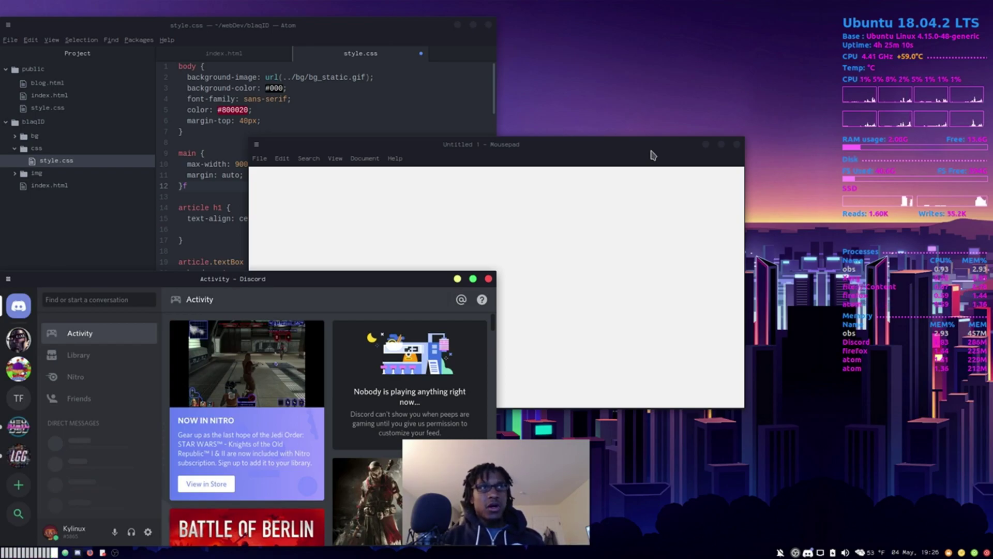
Tile Discord into the bottom-left quarter and Mousepad into the bottom-right quarter
key("super+Right")
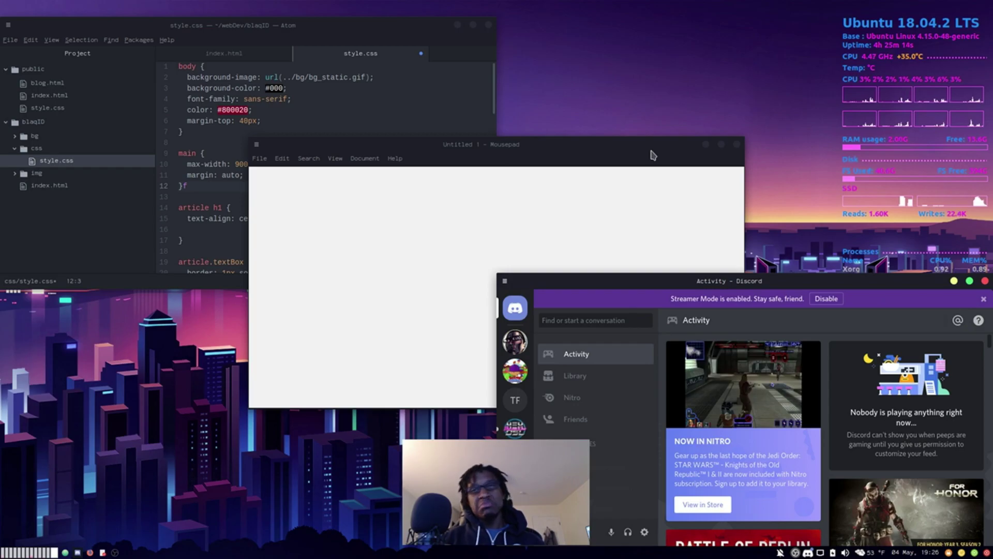
key("super+Left")
key("alt+Tab")
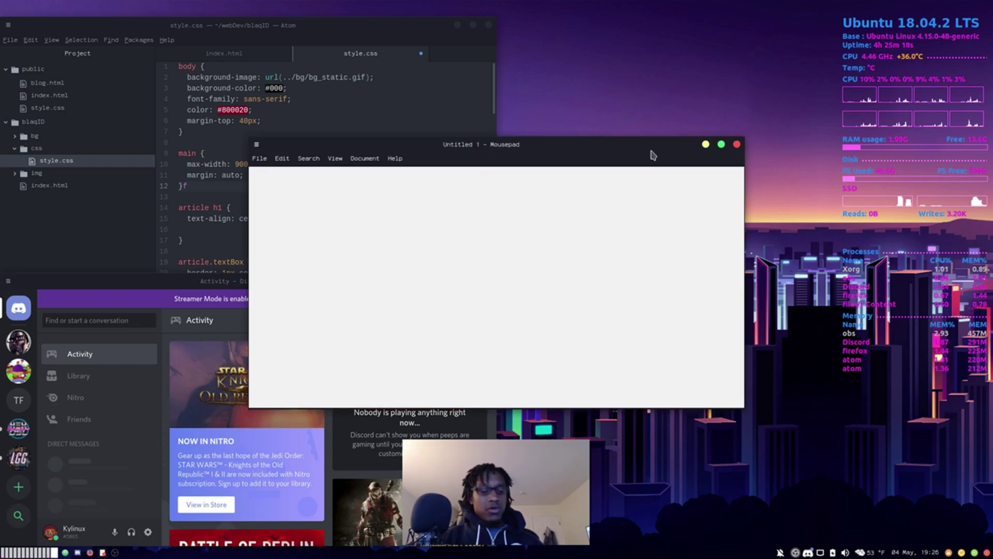
key("super+Right")
Tile Atom into the top-left quarter and Firefox into the top-right quarter
key("alt+Tab")
key("alt+Tab")
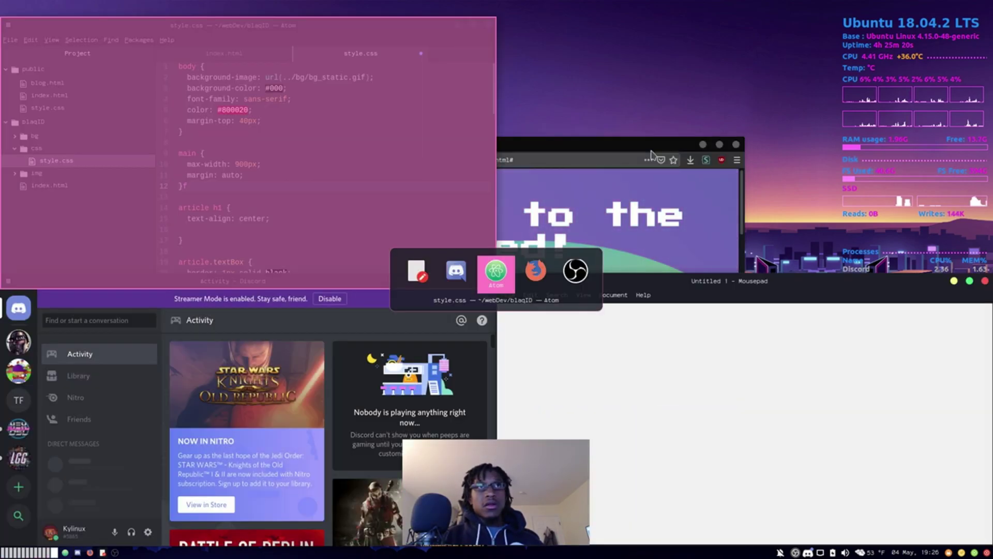
key("super+Down")
key("super+Up")
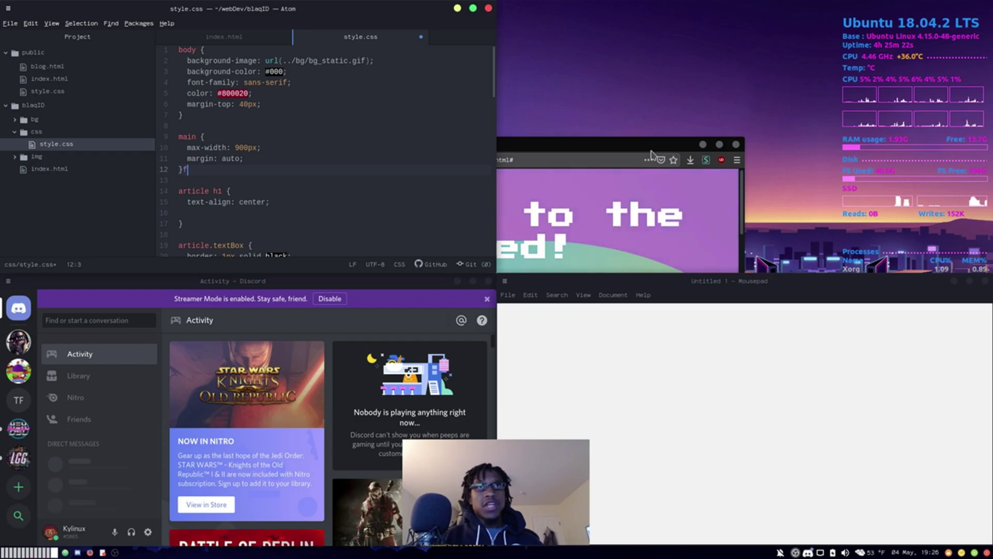
key("alt+Tab")
key("alt+Tab")
key("super+Up")
key("super+Right")
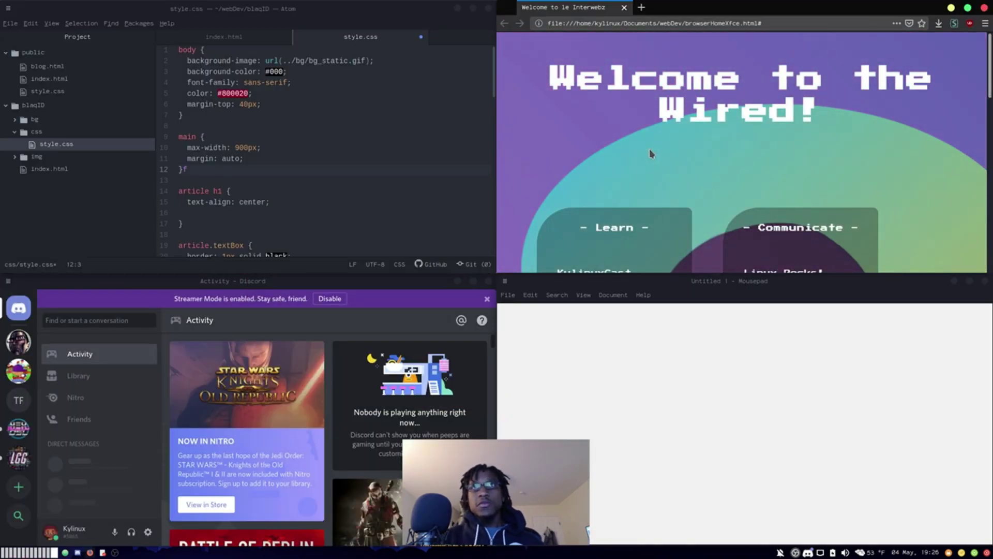
Scroll Firefox down to the link lists, then place the cursor on Atom's empty line 8
scroll(661, 140, "down", 5)
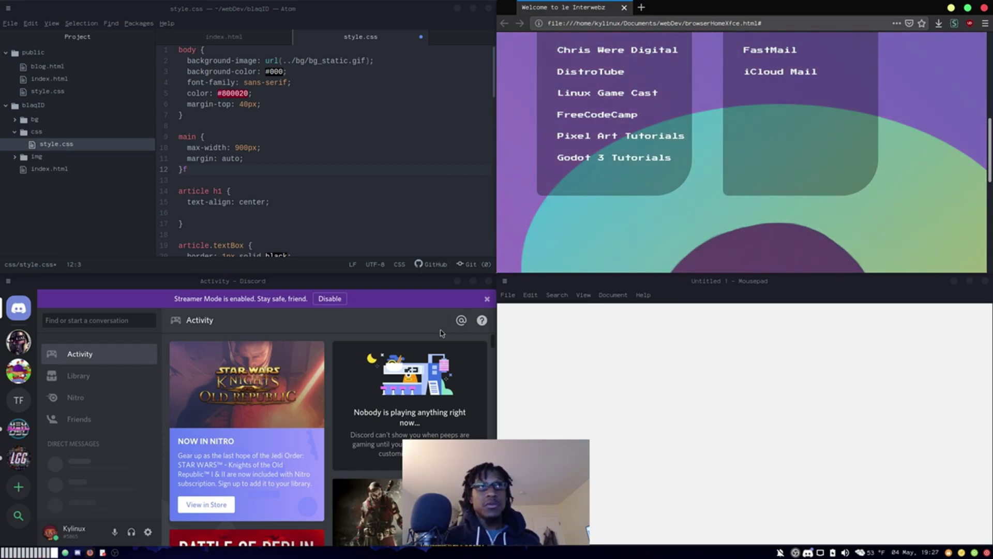
left_click(237, 88)
left_click(232, 123)
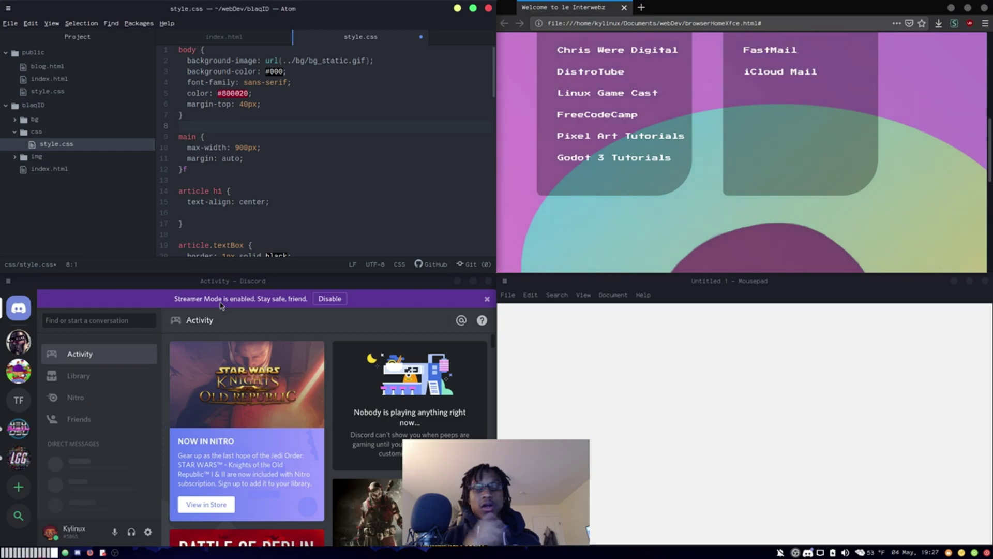
Switch to Mousepad and quit it with Ctrl+Q
key("alt+Tab")
key("alt+Tab")
key("alt+Tab")
key("alt+Tab")
key("alt+Tab")
key("alt+Tab")
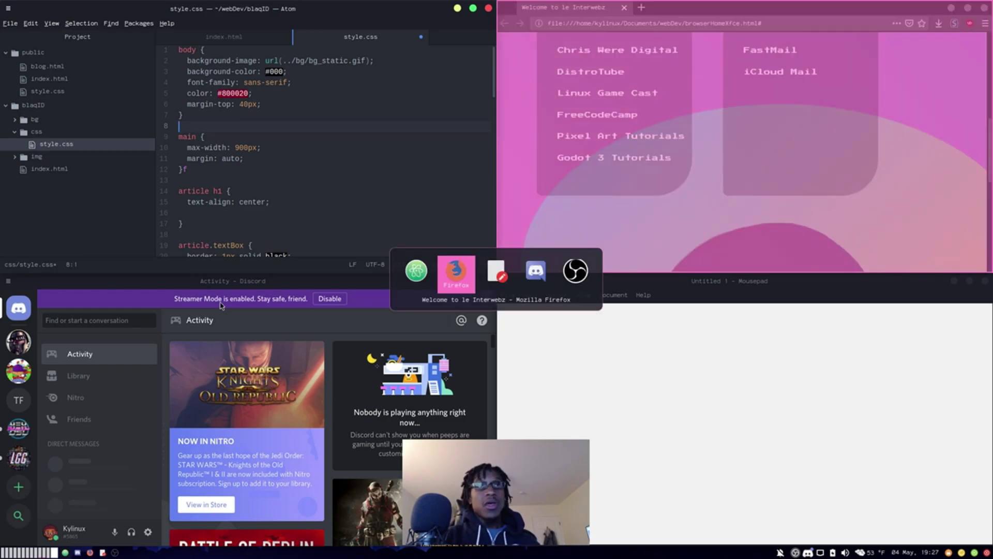
key("alt+Tab")
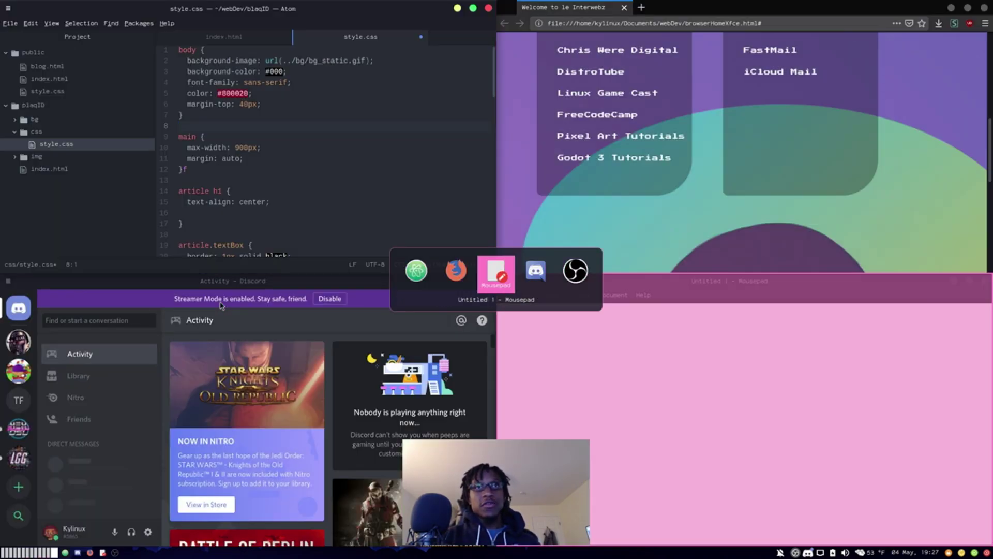
key("ctrl+q")
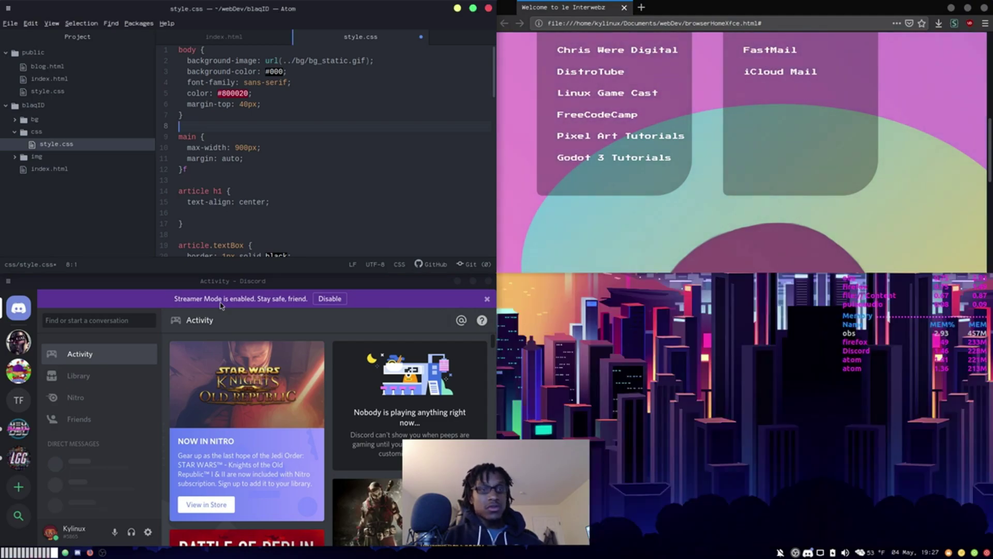
Tile Firefox to fill the whole right half of the screen
key("alt+Tab")
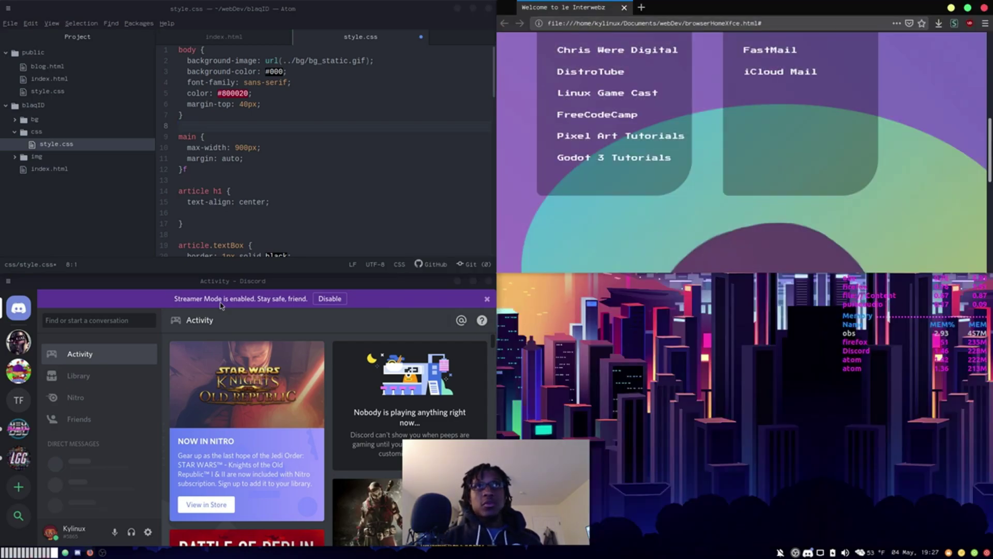
key("super+Right")
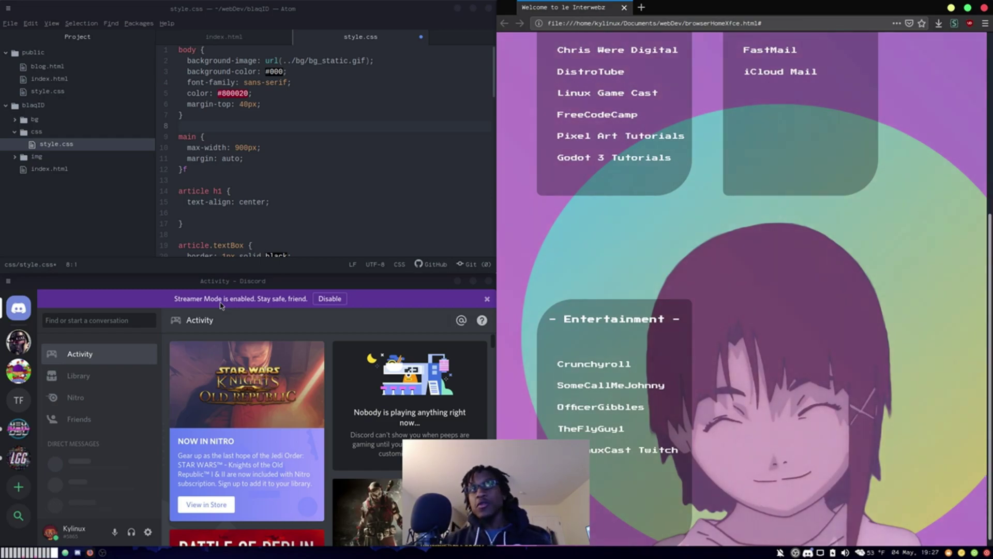
left_click(274, 165)
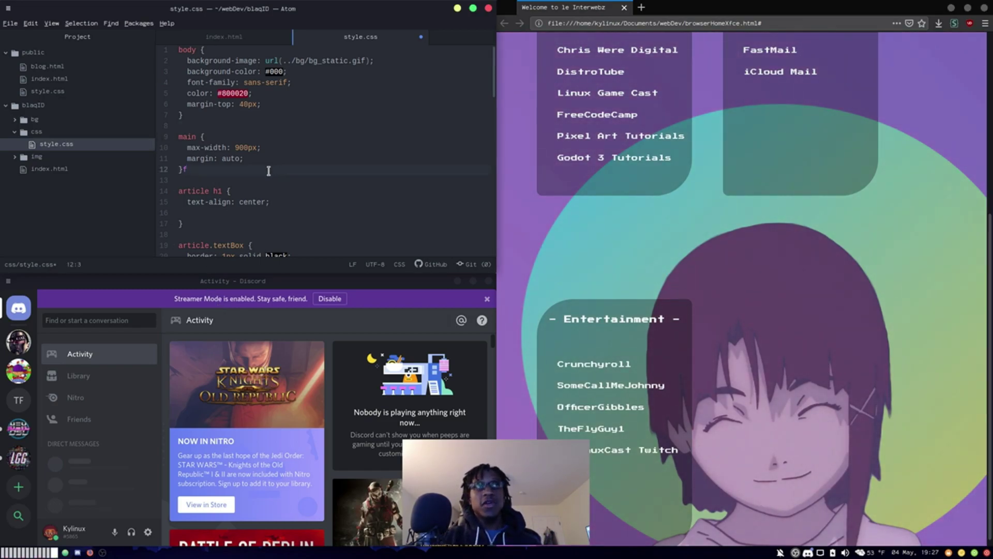
left_click(722, 275)
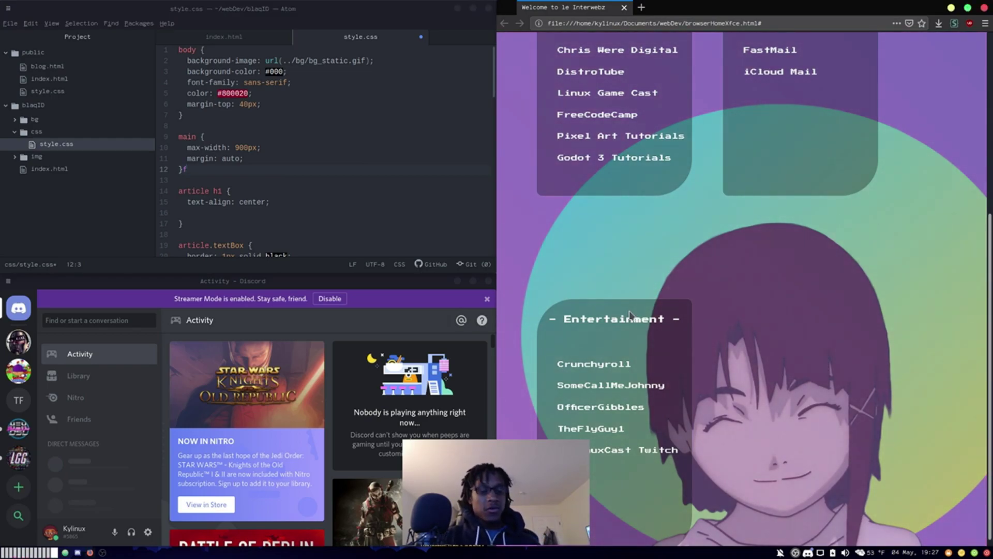
Close Atom, Firefox and Discord with Alt+F4, leaving the bare desktop
key("alt+Tab")
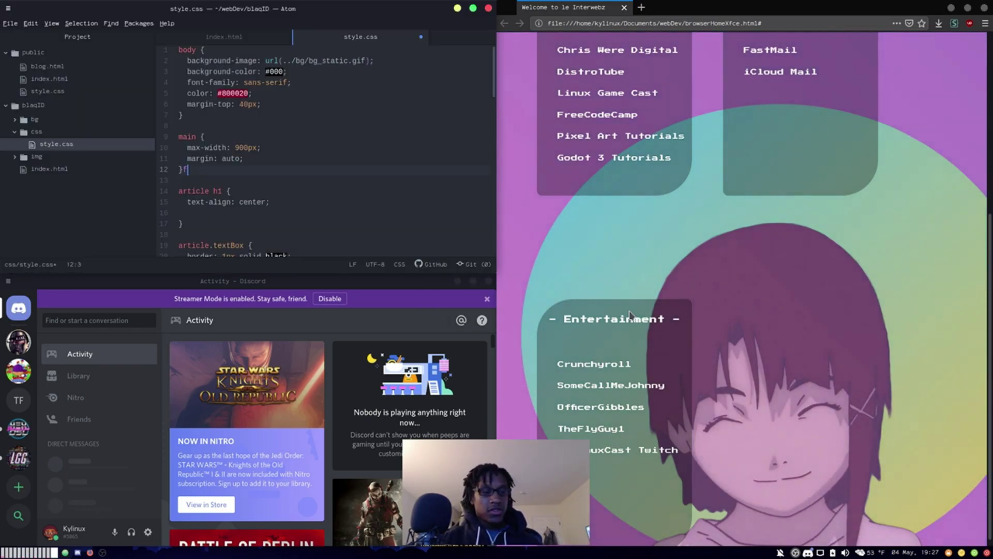
key("alt+F4")
key("alt+Tab")
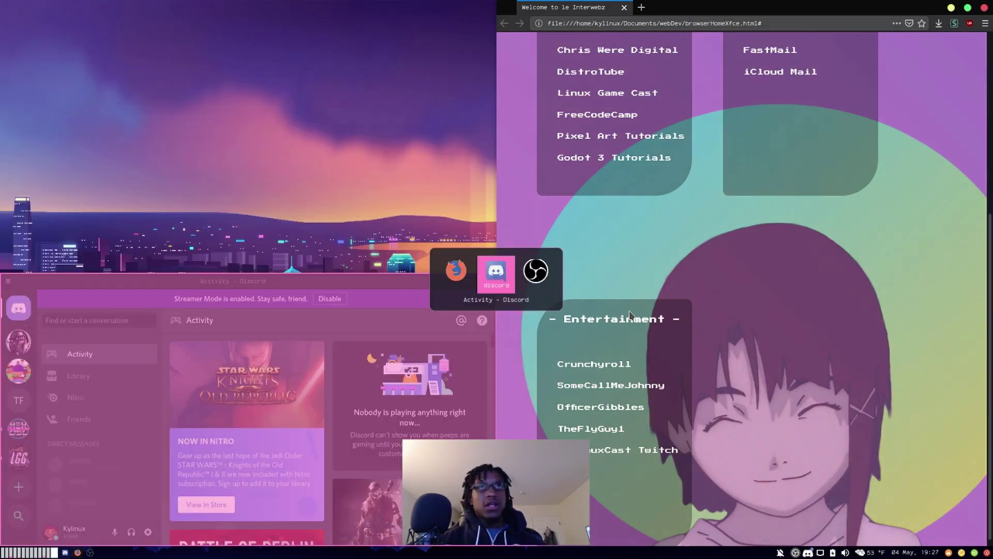
key("alt+Tab")
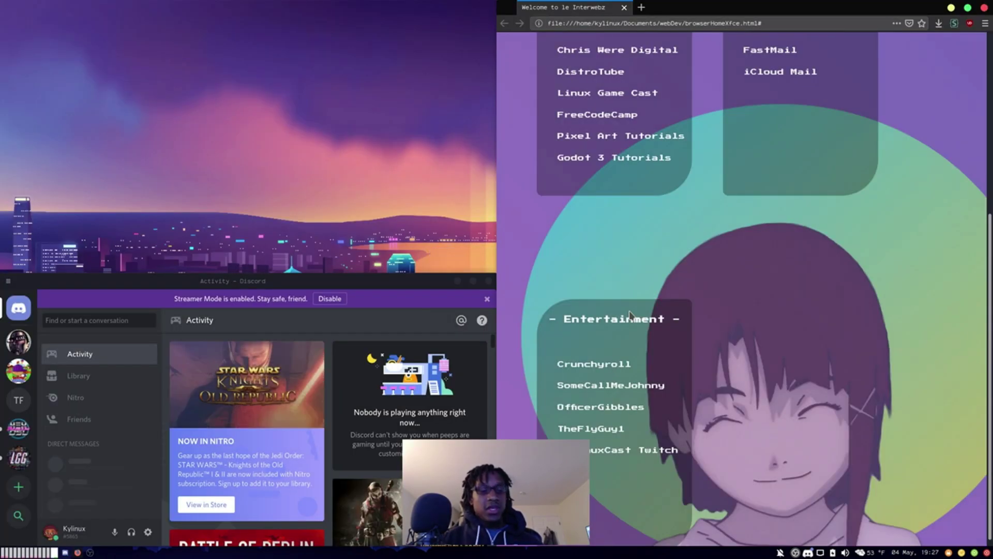
key("alt+F4")
key("alt+Tab")
key("alt+Tab")
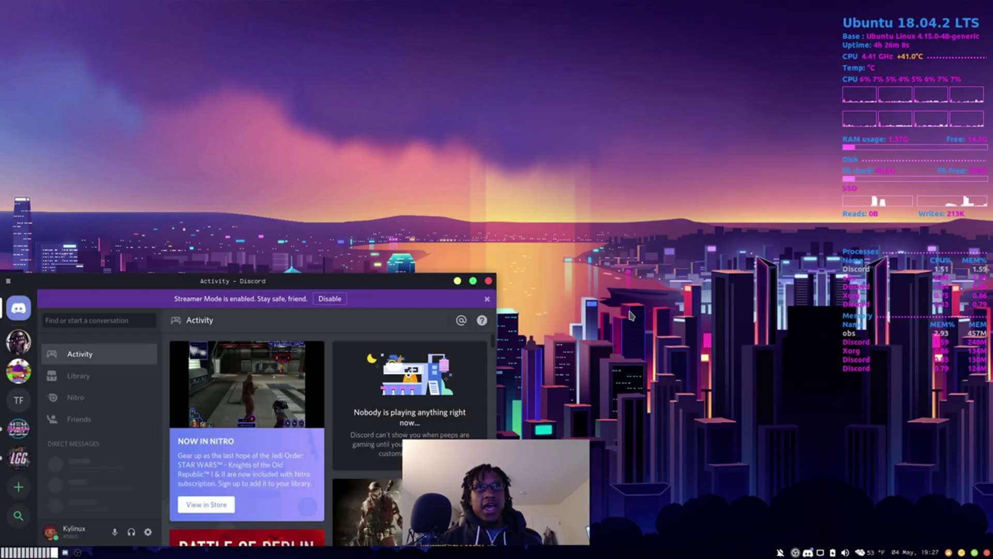
key("alt+F4")
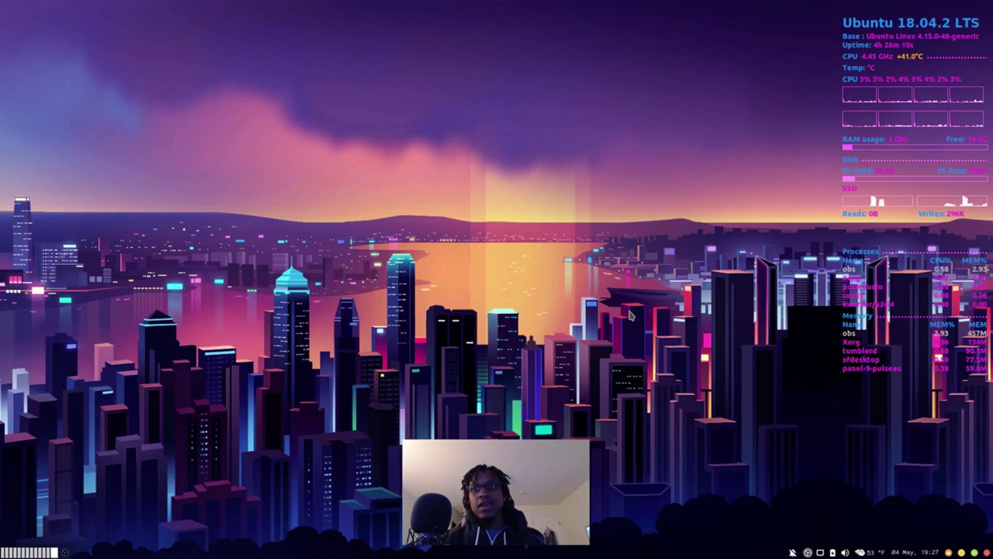